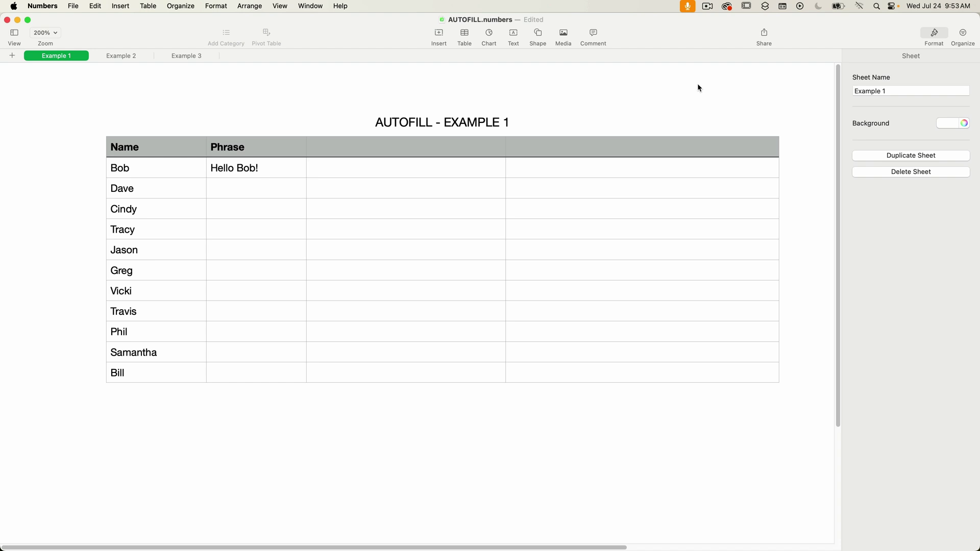
Inspect the formula behind the Hello Bob! cell, leaving it unchanged
{"action": "left_click", "coordinate": [446, 252]}
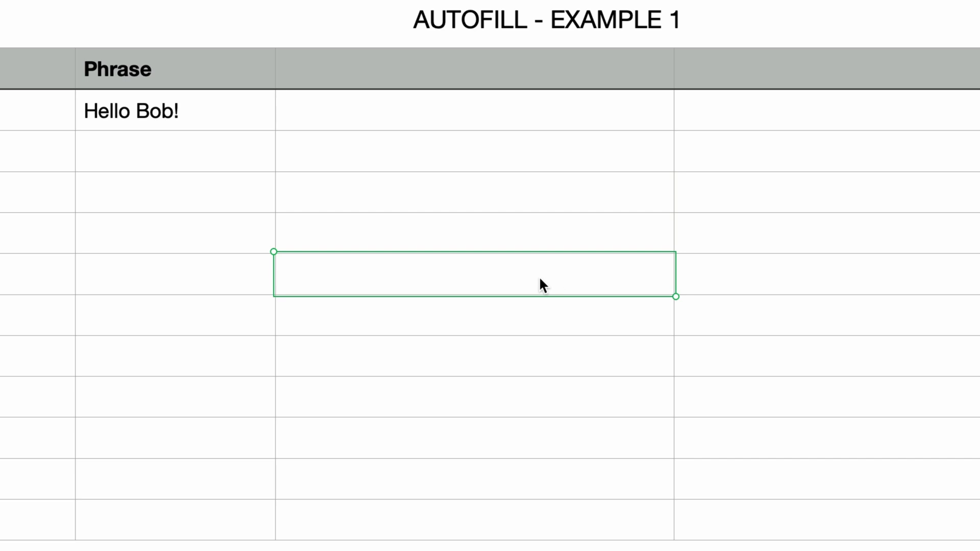
{"action": "mouse_move", "coordinate": [519, 293]}
{"action": "left_click", "coordinate": [221, 117]}
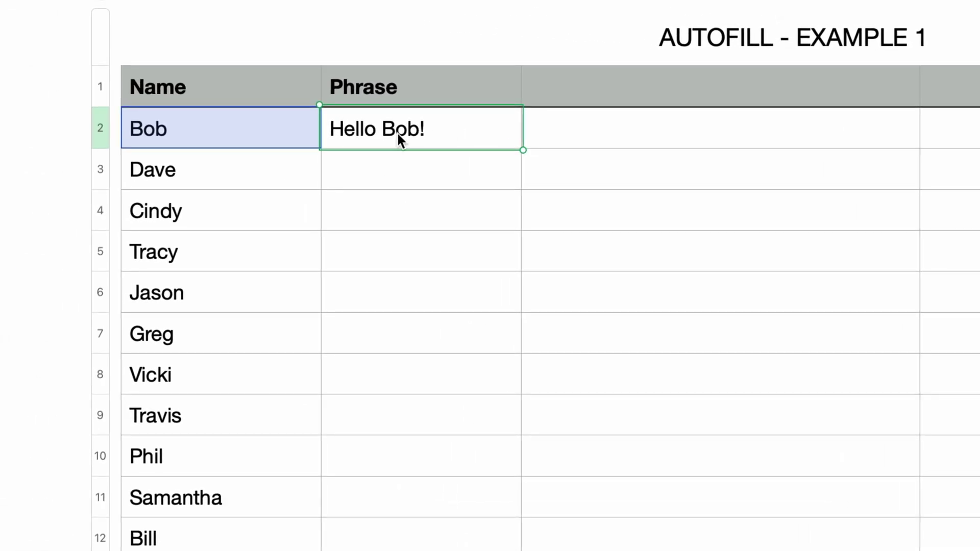
{"action": "double_click", "coordinate": [396, 132]}
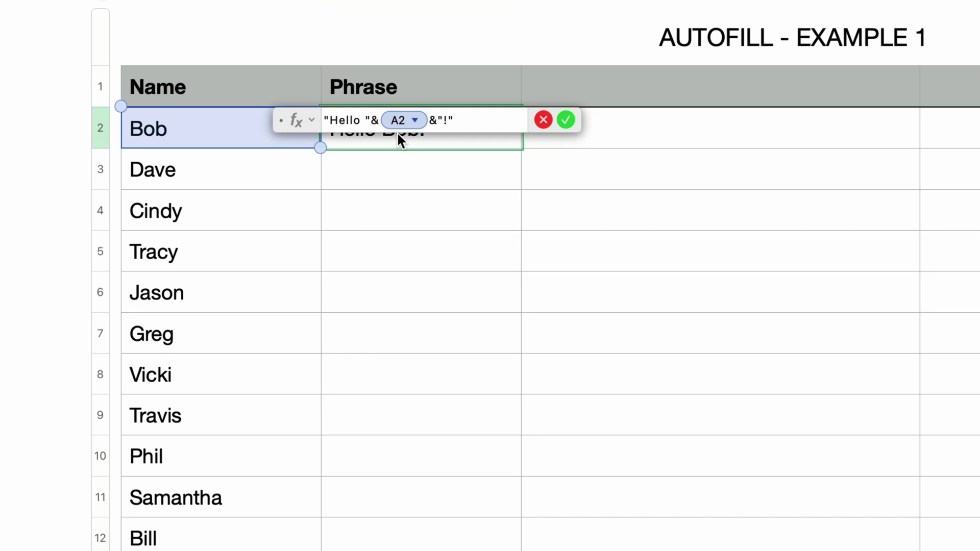
{"action": "left_click", "coordinate": [566, 120]}
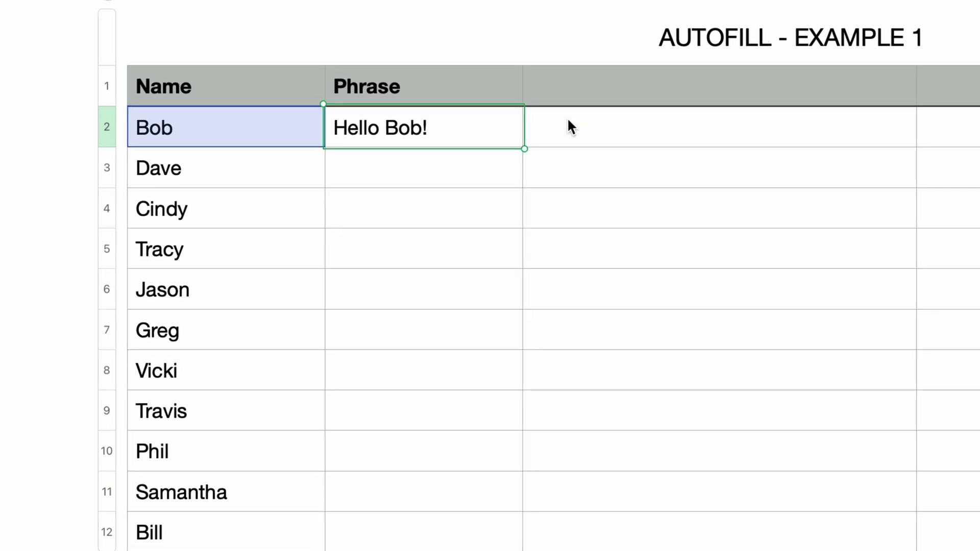
Fill the Phrase cells from Dave to Bill with Command-\, then undo the fill
{"action": "mouse_move", "coordinate": [424, 141]}
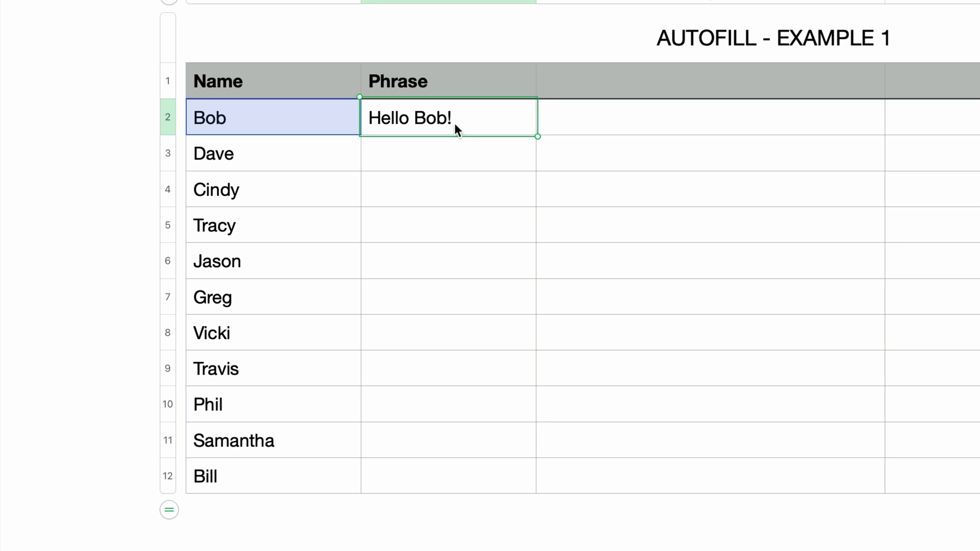
{"action": "left_click", "coordinate": [463, 154]}
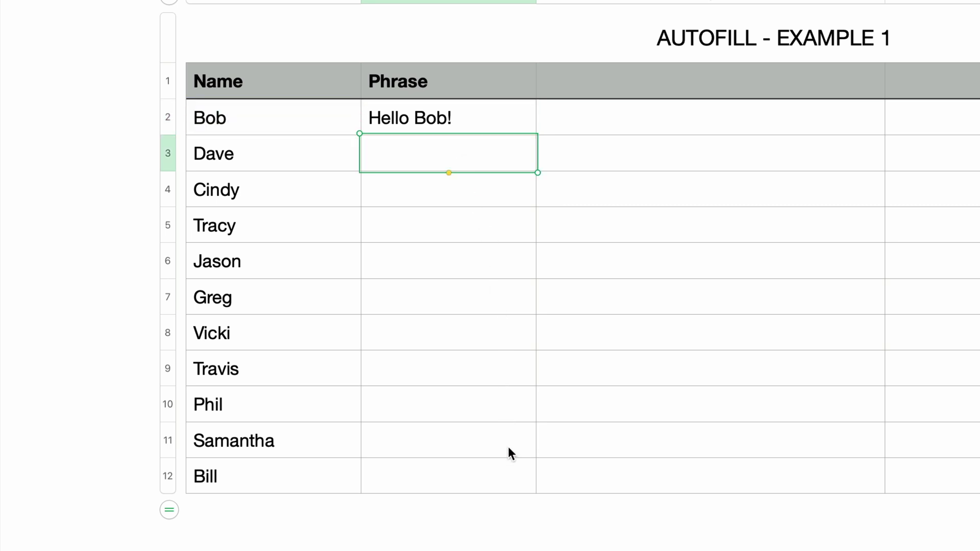
{"action": "left_click", "coordinate": [506, 483], "text": "shift"}
{"action": "key", "text": "super+backslash"}
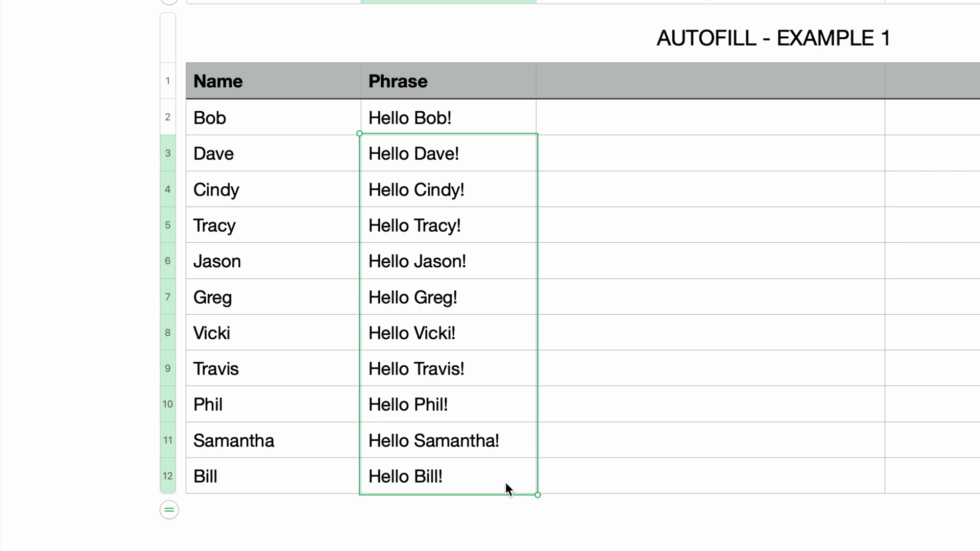
{"action": "key", "text": "super+z"}
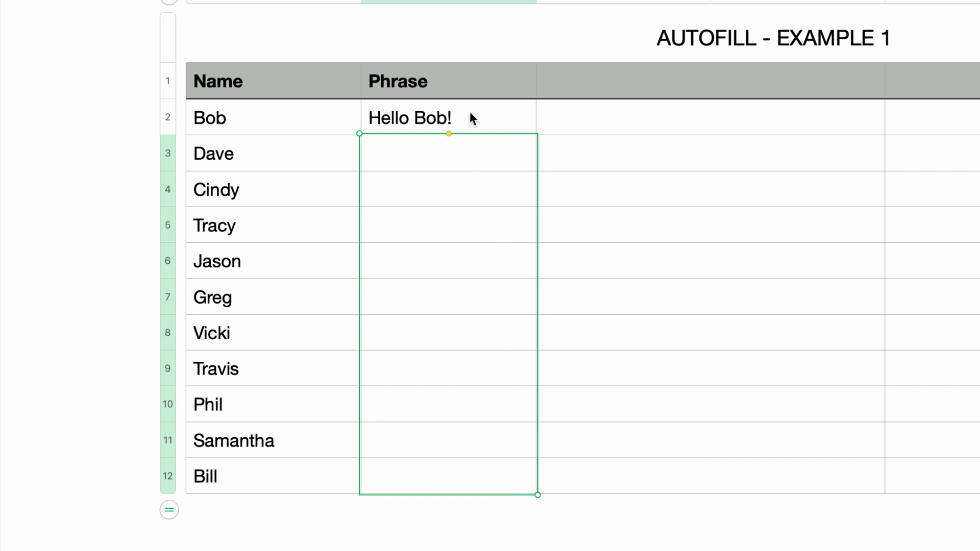
Drag the Hello Bob! formula down to row 12, then copy the Phrase formulas into the next column
{"action": "left_click", "coordinate": [471, 113]}
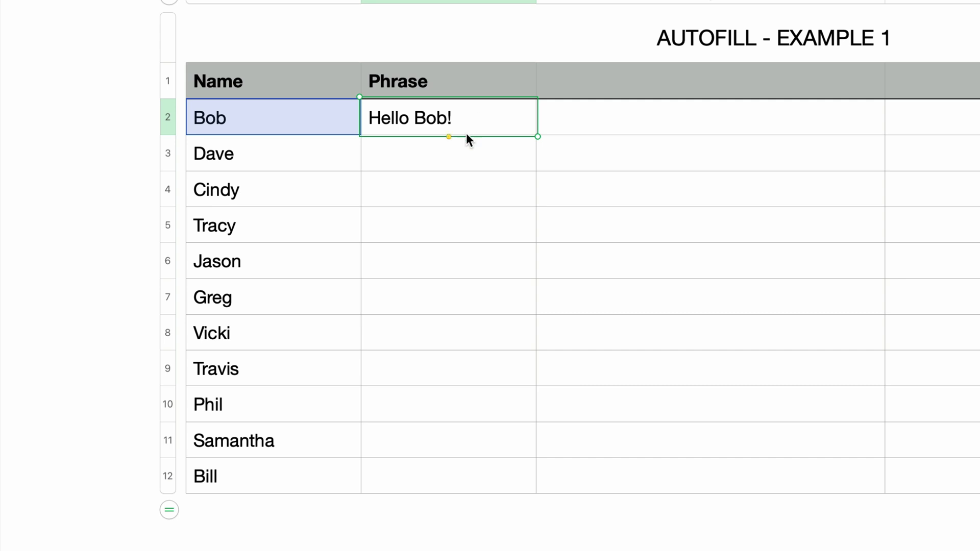
{"action": "left_click_drag", "start_coordinate": [447, 137], "coordinate": [451, 485]}
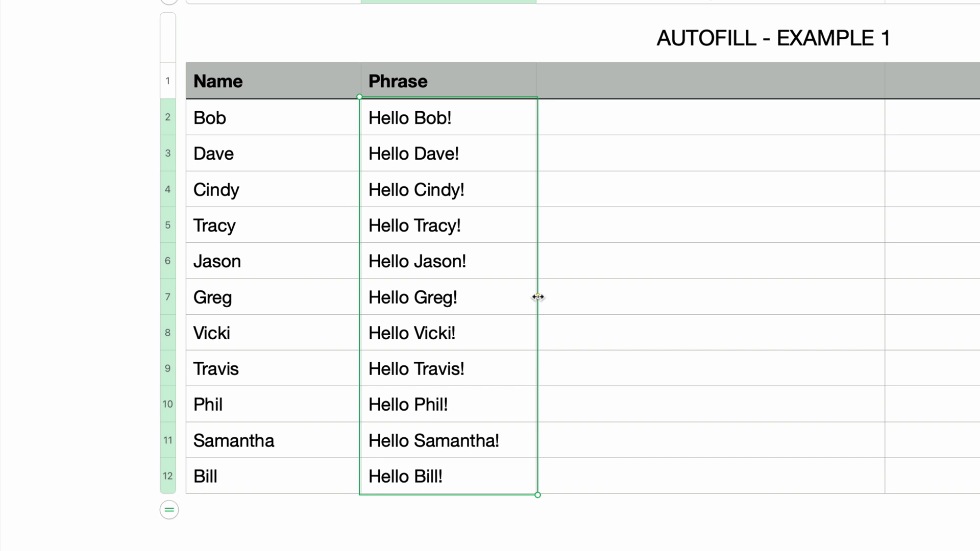
{"action": "left_click_drag", "start_coordinate": [538, 297], "coordinate": [783, 309]}
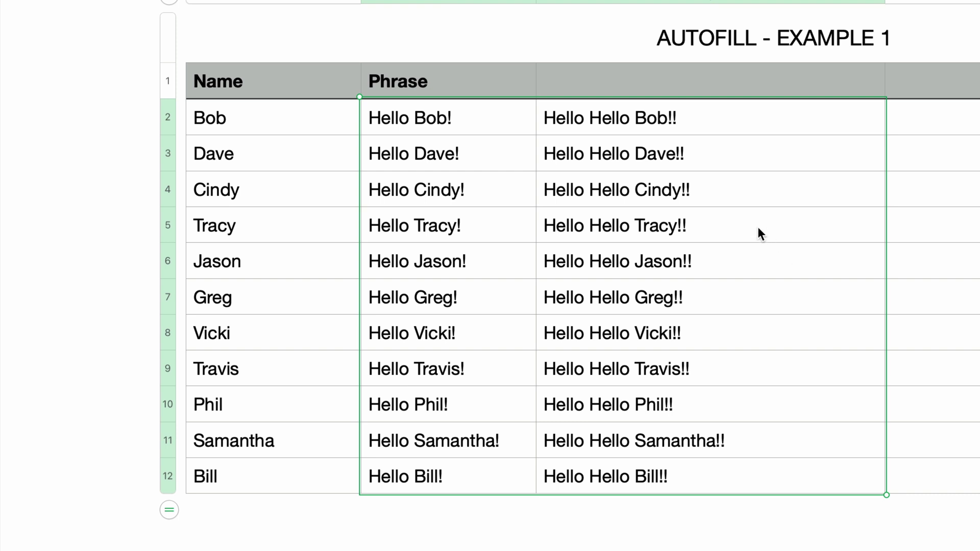
Check the formulas behind the doubled greetings, starting with Tracy's 'Hello Hello' row
{"action": "double_click", "coordinate": [742, 219]}
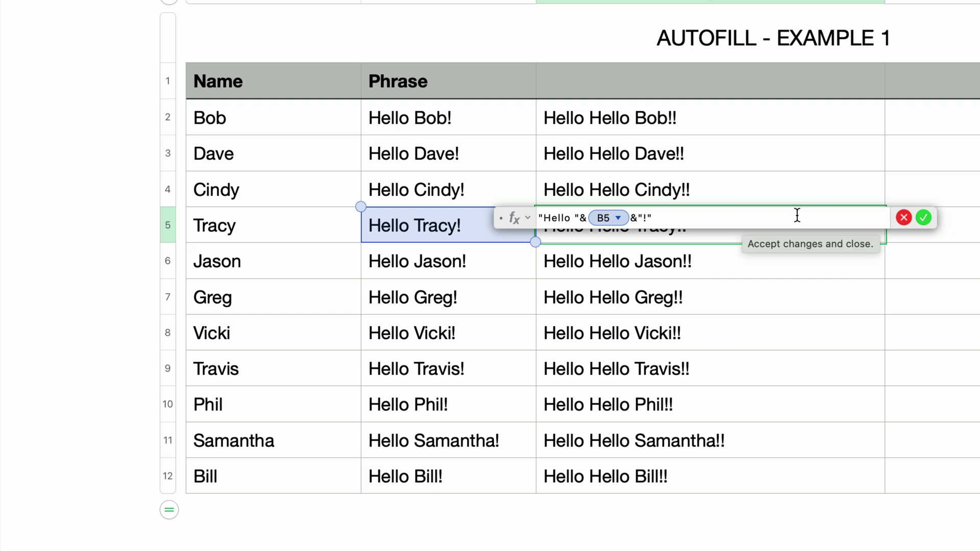
{"action": "left_click", "coordinate": [923, 219]}
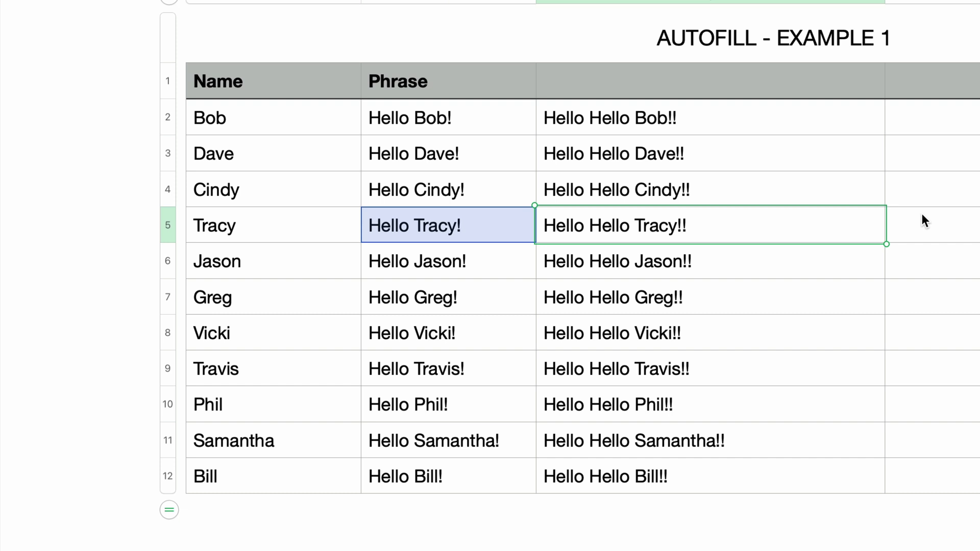
{"action": "key", "text": "Down"}
{"action": "key", "text": "Down"}
{"action": "key", "text": "Down"}
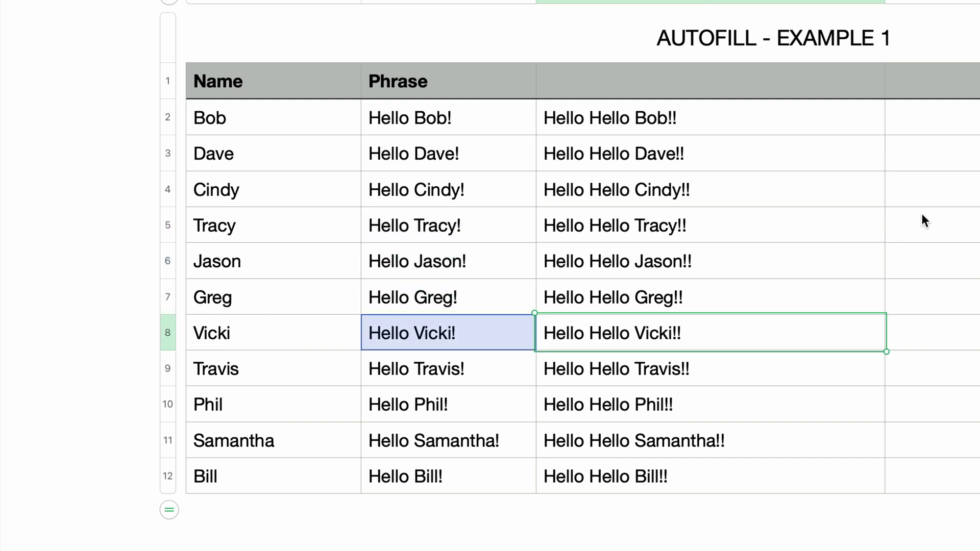
{"action": "key", "text": "Left"}
{"action": "key", "text": "Up"}
{"action": "key", "text": "Up"}
{"action": "key", "text": "Up"}
{"action": "key", "text": "Up"}
{"action": "key", "text": "Up"}
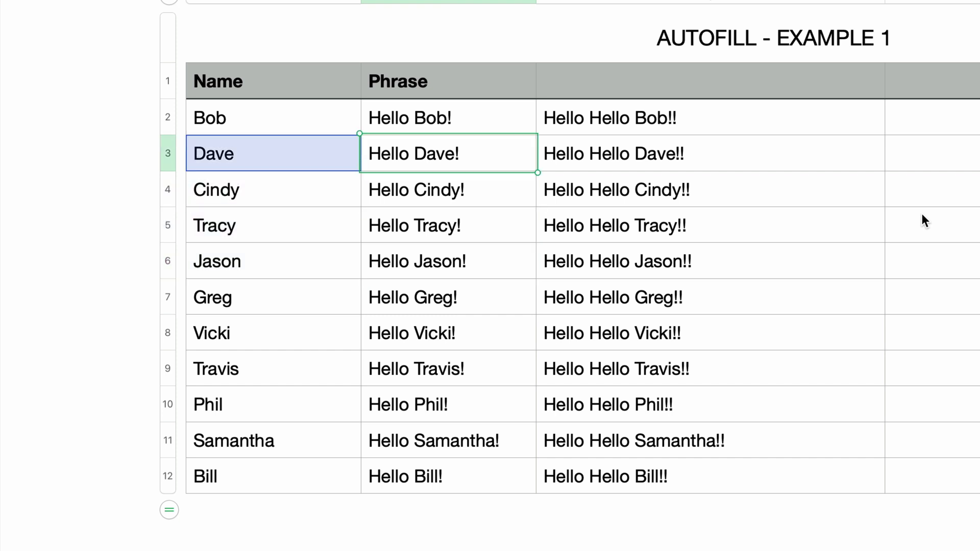
{"action": "key", "text": "Right"}
{"action": "key", "text": "Down"}
{"action": "key", "text": "Down"}
{"action": "key", "text": "Down"}
{"action": "key", "text": "Down"}
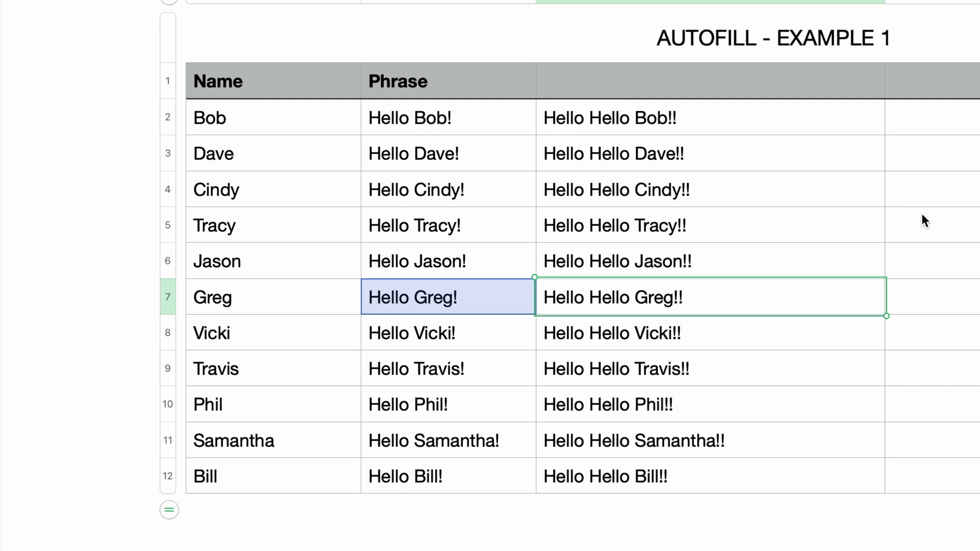
Copy the doubled greetings from Bob to Bill into column D as tripled greetings
{"action": "left_click", "coordinate": [842, 124]}
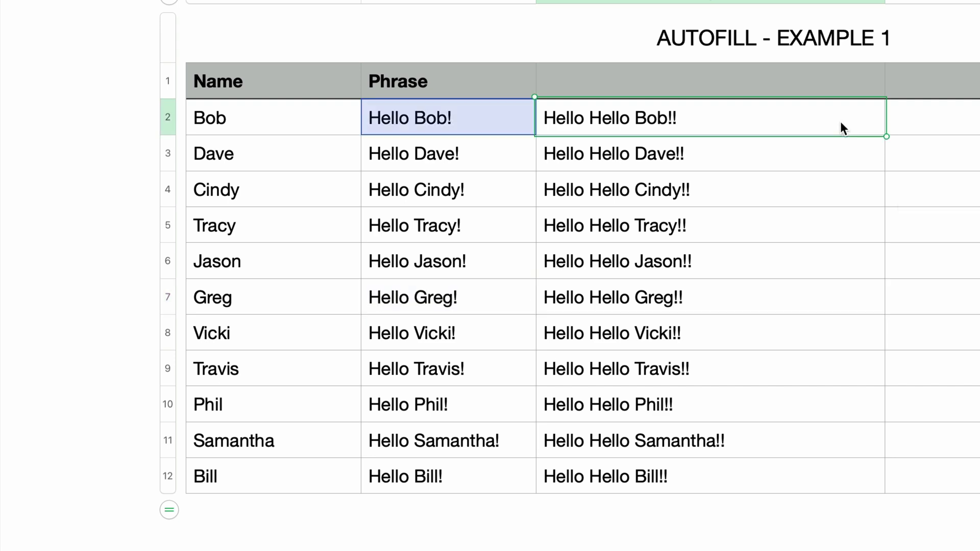
{"action": "left_click", "coordinate": [818, 470], "text": "shift"}
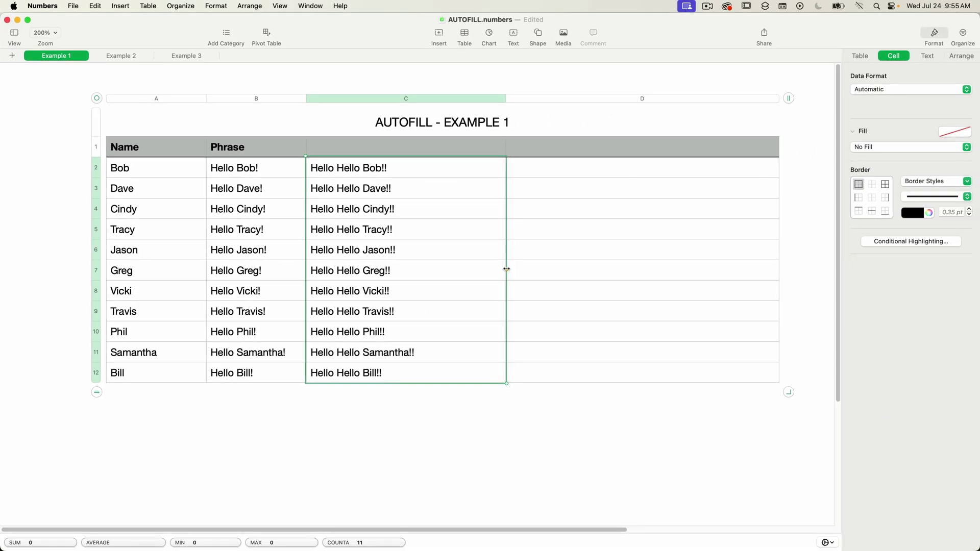
{"action": "left_click_drag", "start_coordinate": [507, 269], "coordinate": [675, 281]}
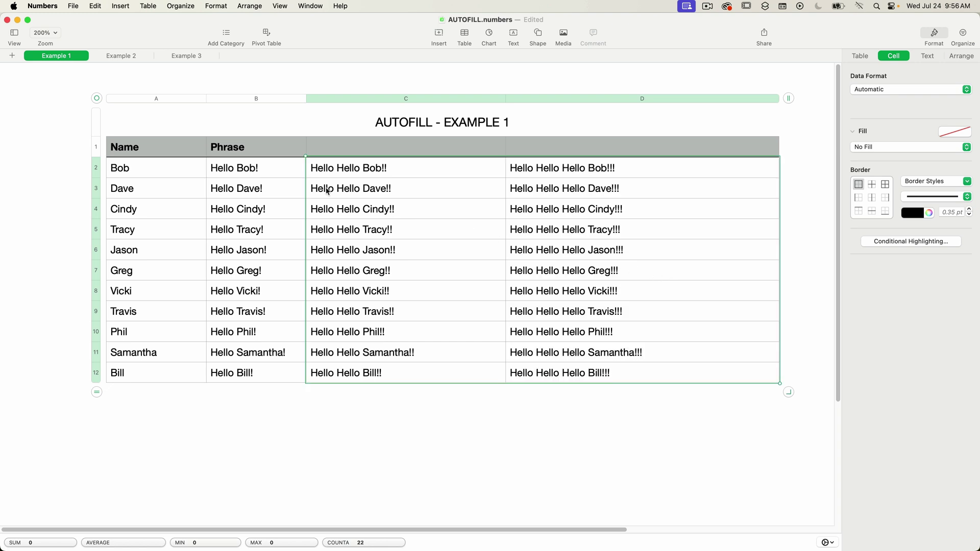
On Example 2, autofill Start Here from C6 across A3:E9, then go to Example 3
{"action": "left_click", "coordinate": [122, 55]}
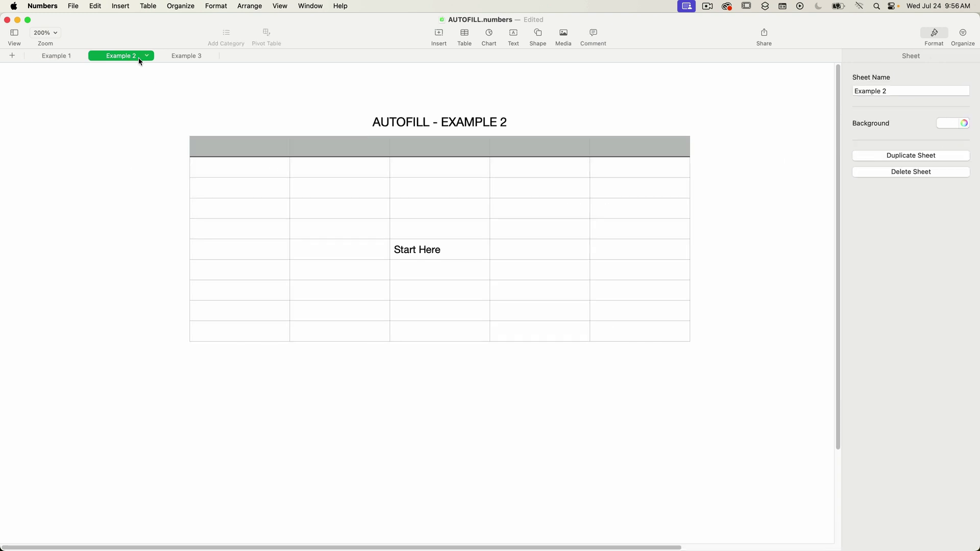
{"action": "left_click", "coordinate": [467, 253]}
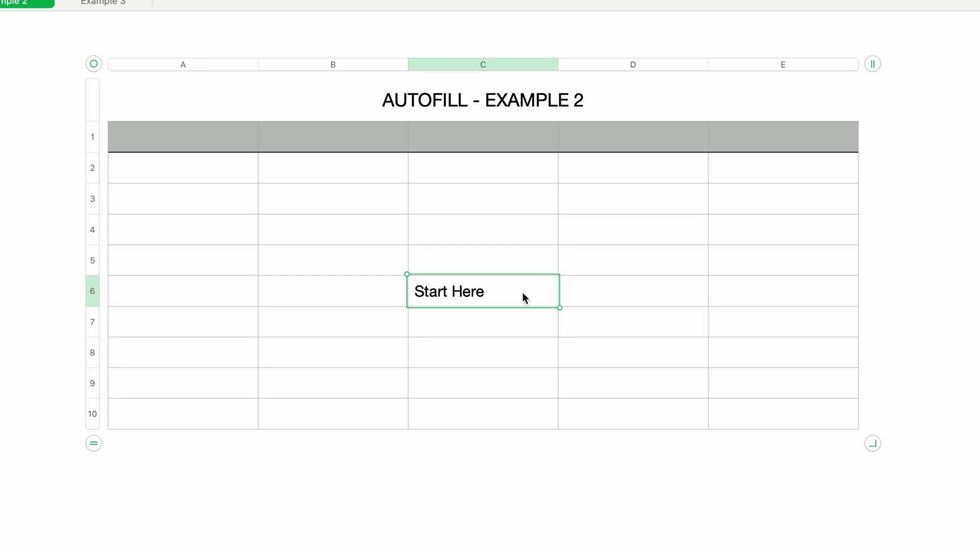
{"action": "key", "text": "super+backslash"}
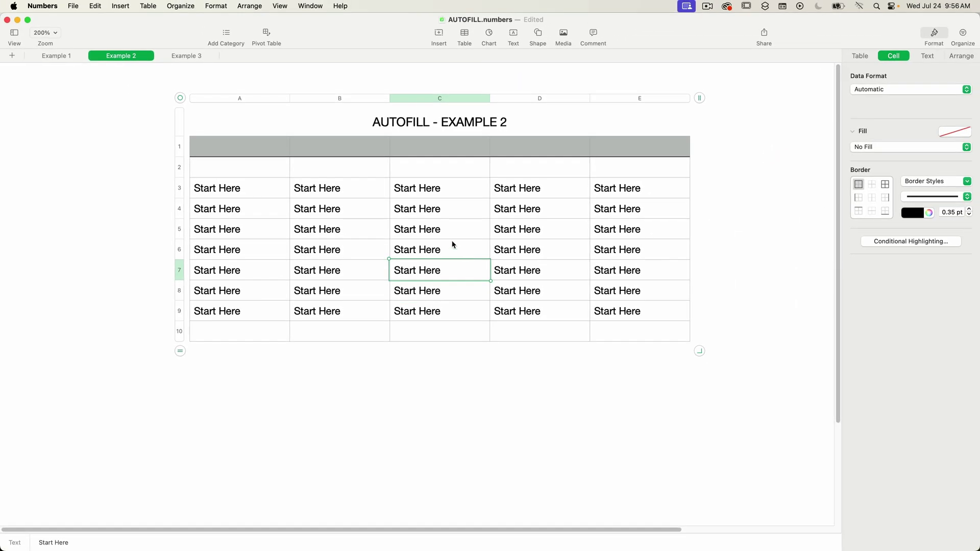
{"action": "left_click", "coordinate": [191, 57]}
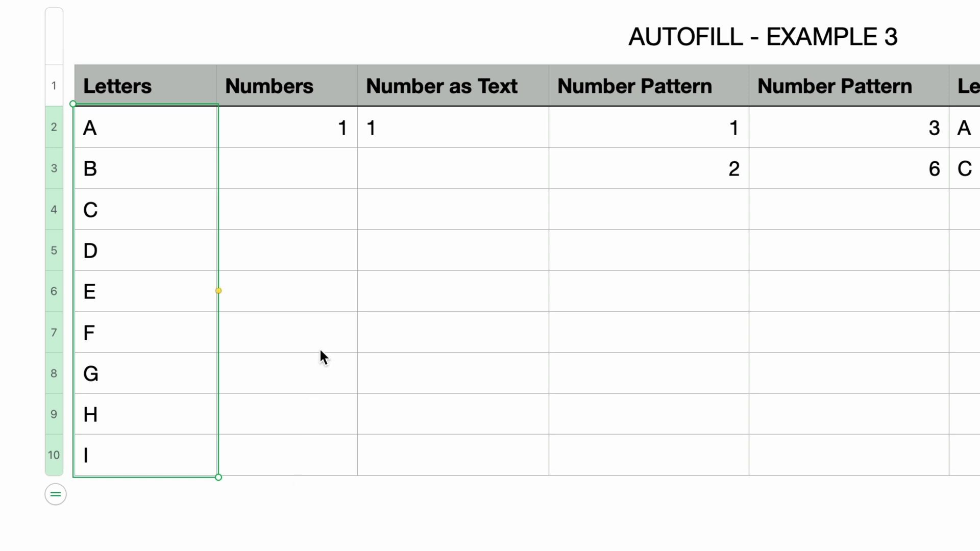
Copy the value 1 from B2 down the Numbers column to row 10
{"action": "left_click", "coordinate": [302, 128]}
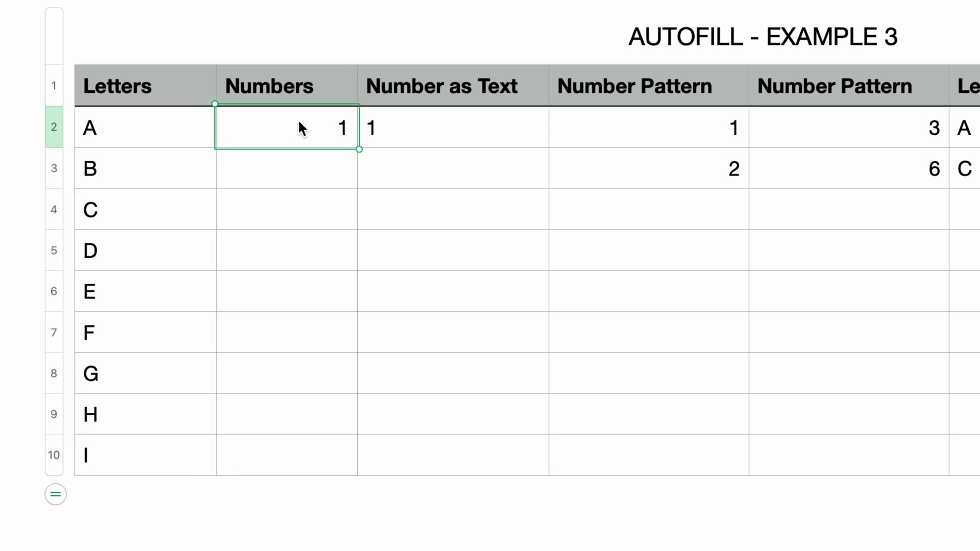
{"action": "left_click_drag", "start_coordinate": [286, 150], "coordinate": [282, 466]}
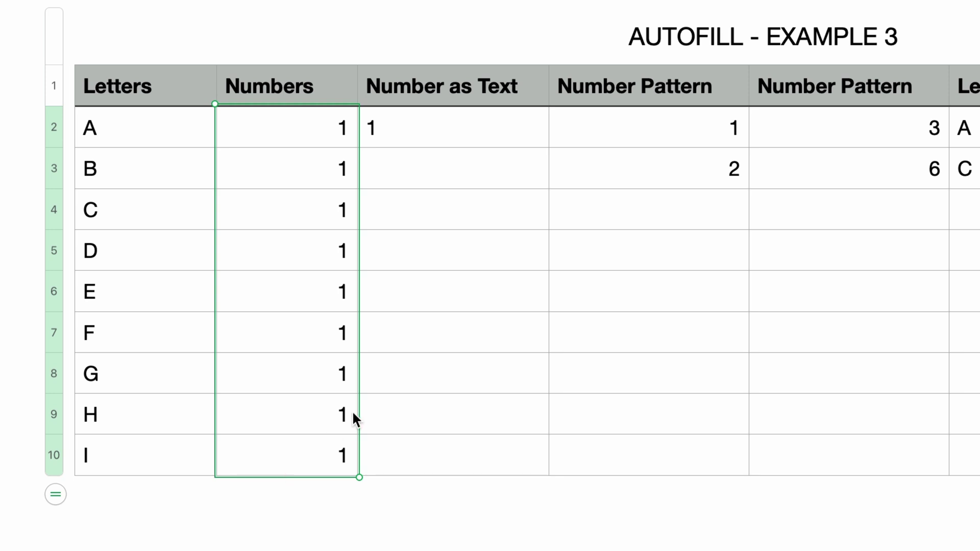
Autofill Number as Text from C2 as a 1-9 counting sequence to row 10
{"action": "left_click", "coordinate": [475, 131]}
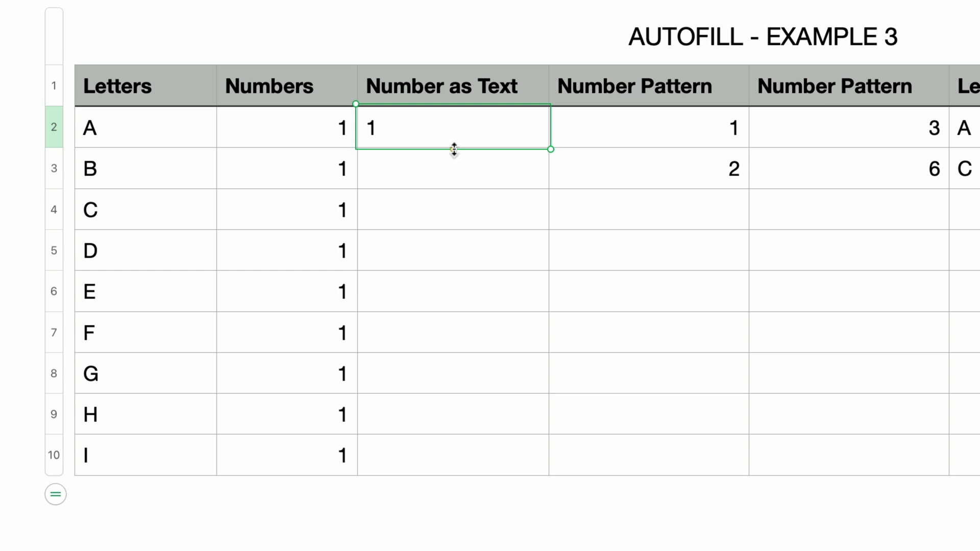
{"action": "left_click_drag", "start_coordinate": [455, 149], "coordinate": [458, 466]}
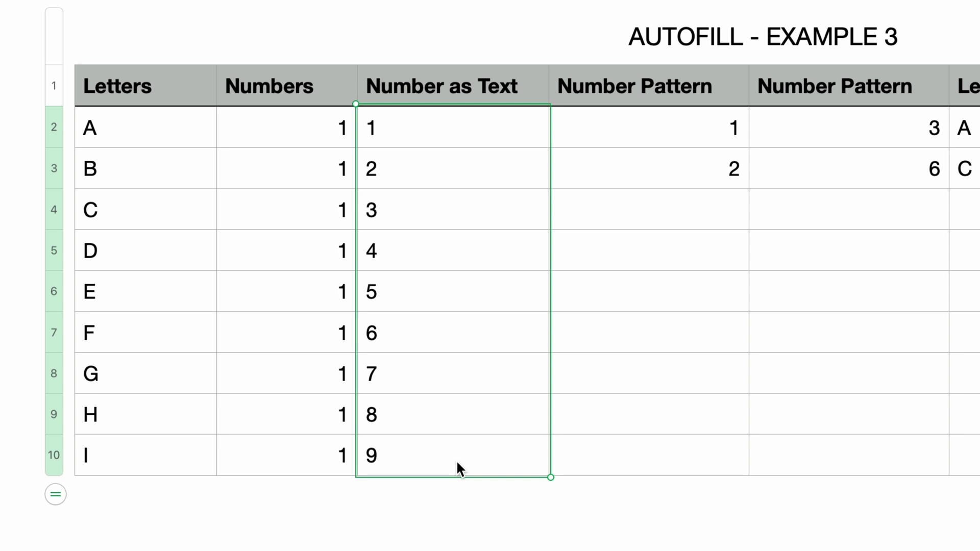
{"action": "left_click", "coordinate": [684, 130]}
Extend Number Pattern from 1, 2 to 1-9, and from 3, 6 to multiples of three through 27
{"action": "left_click_drag", "start_coordinate": [751, 150], "coordinate": [745, 172]}
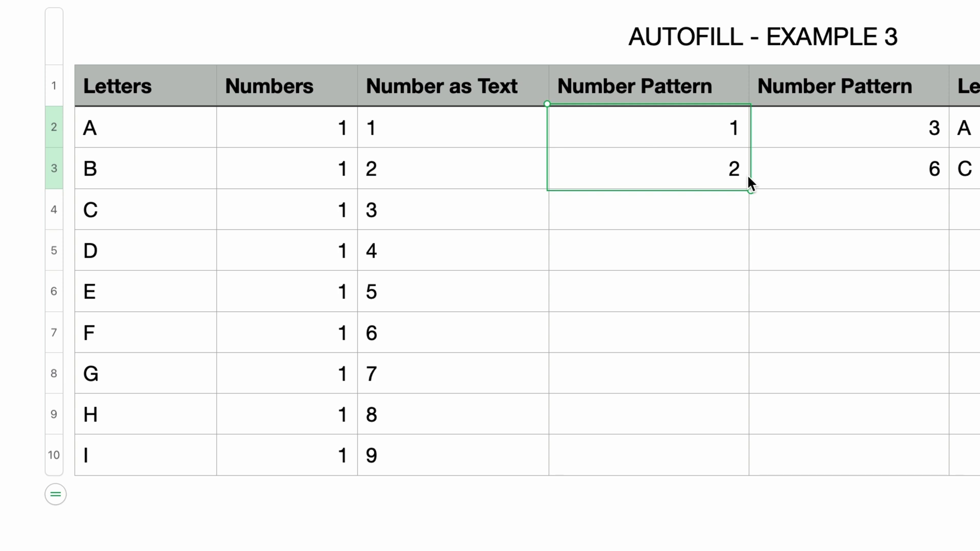
{"action": "mouse_move", "coordinate": [691, 189]}
{"action": "left_click_drag", "start_coordinate": [649, 190], "coordinate": [659, 483]}
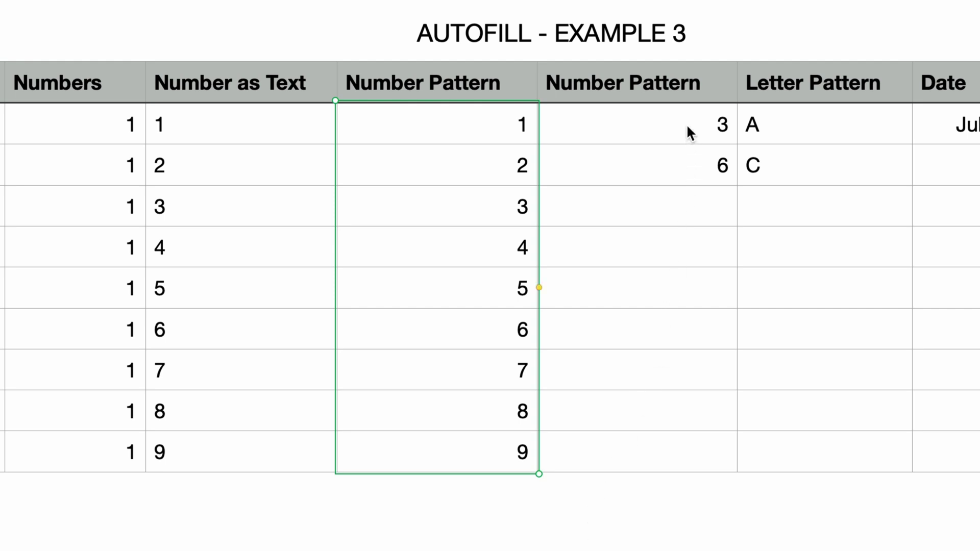
{"action": "left_click_drag", "start_coordinate": [686, 123], "coordinate": [735, 174]}
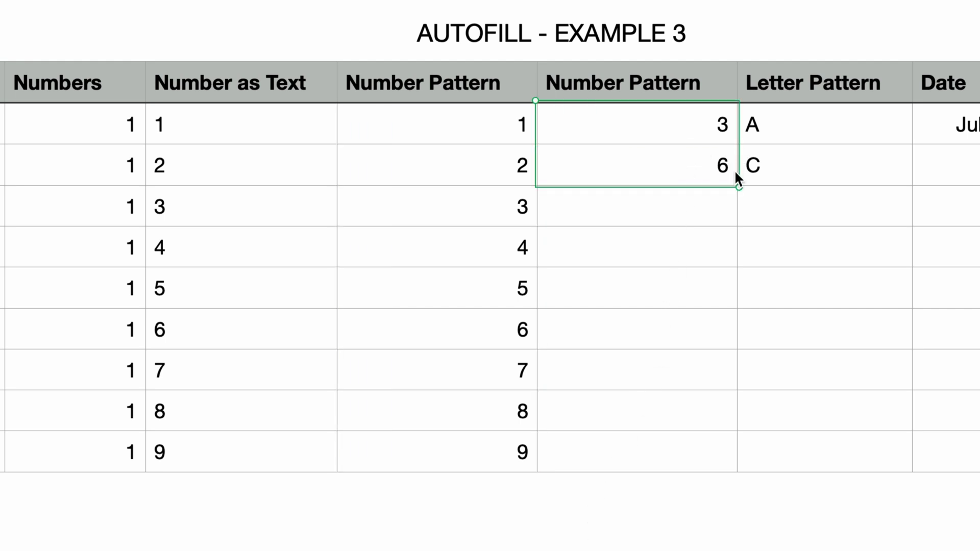
{"action": "left_click_drag", "start_coordinate": [635, 188], "coordinate": [642, 453]}
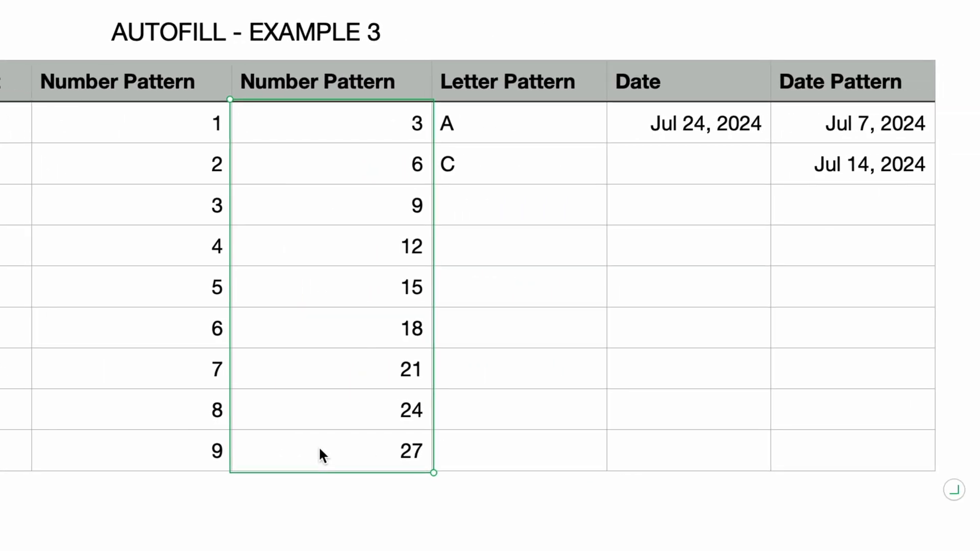
Continue Letter Pattern from A, C as every other letter through Q
{"action": "left_click", "coordinate": [498, 125]}
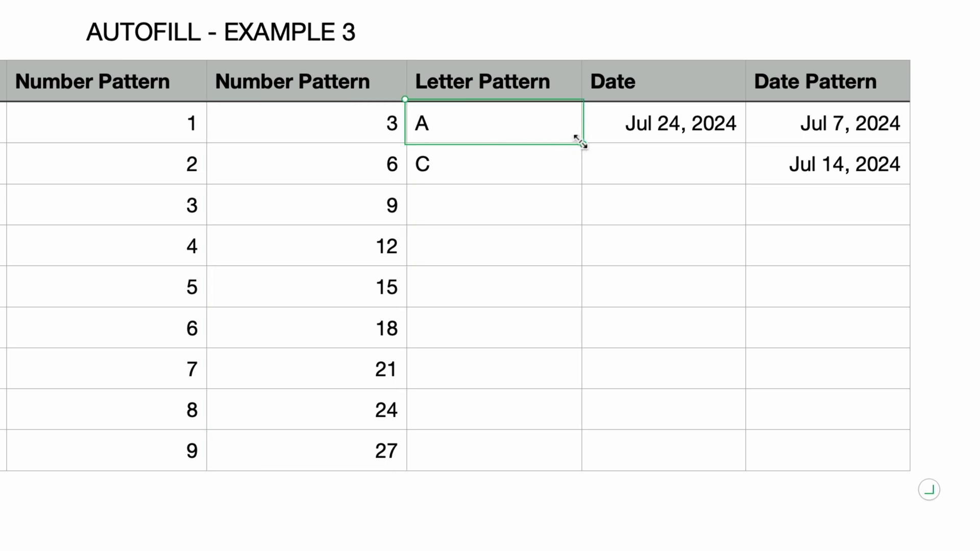
{"action": "left_click_drag", "start_coordinate": [581, 142], "coordinate": [579, 174]}
{"action": "left_click_drag", "start_coordinate": [494, 186], "coordinate": [505, 457]}
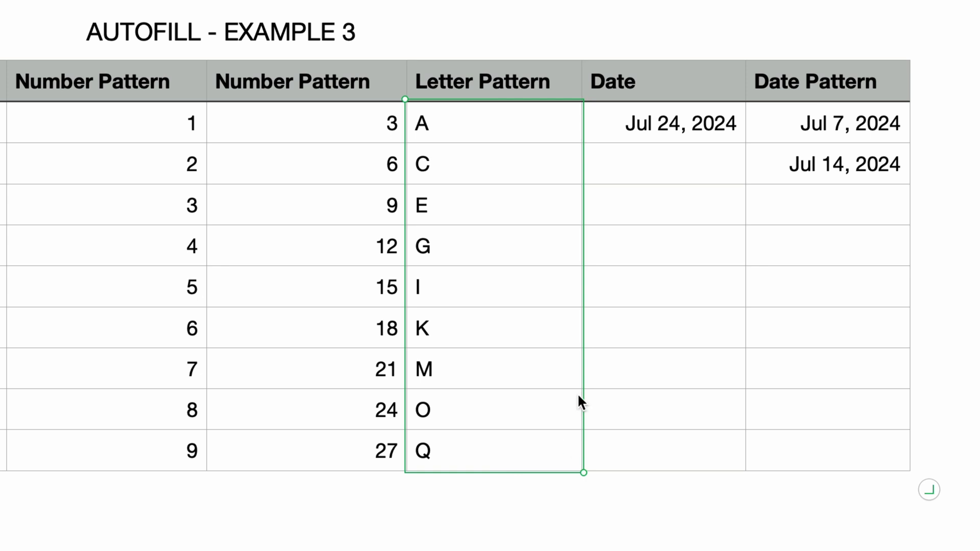
Autofill Date daily from Jul 24, 2024 down to Aug 1, 2024
{"action": "left_click", "coordinate": [673, 129]}
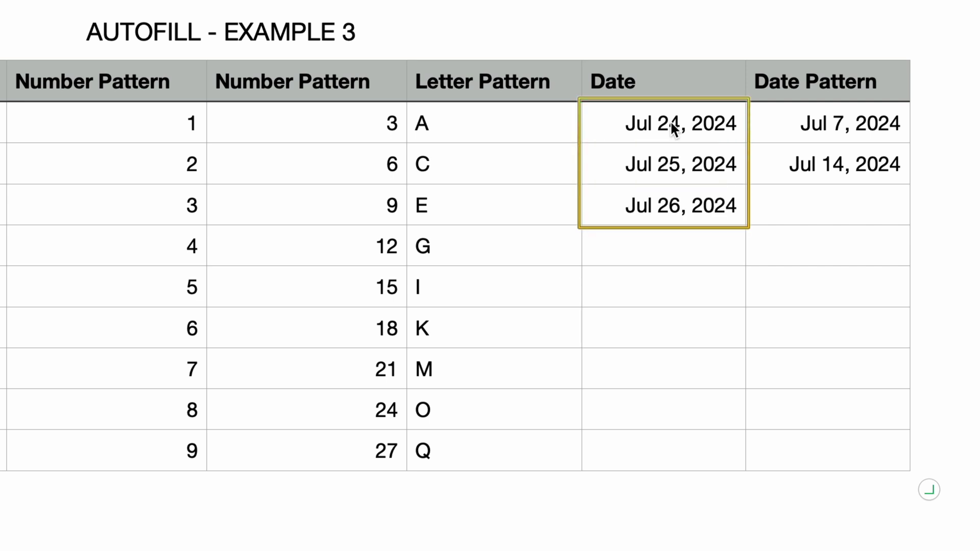
{"action": "key", "text": "Down"}
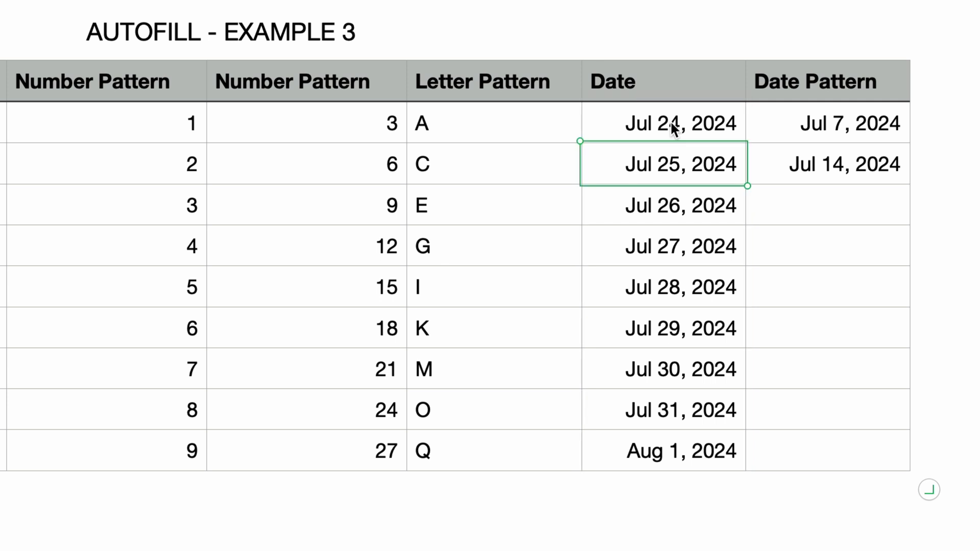
{"action": "left_click", "coordinate": [828, 123]}
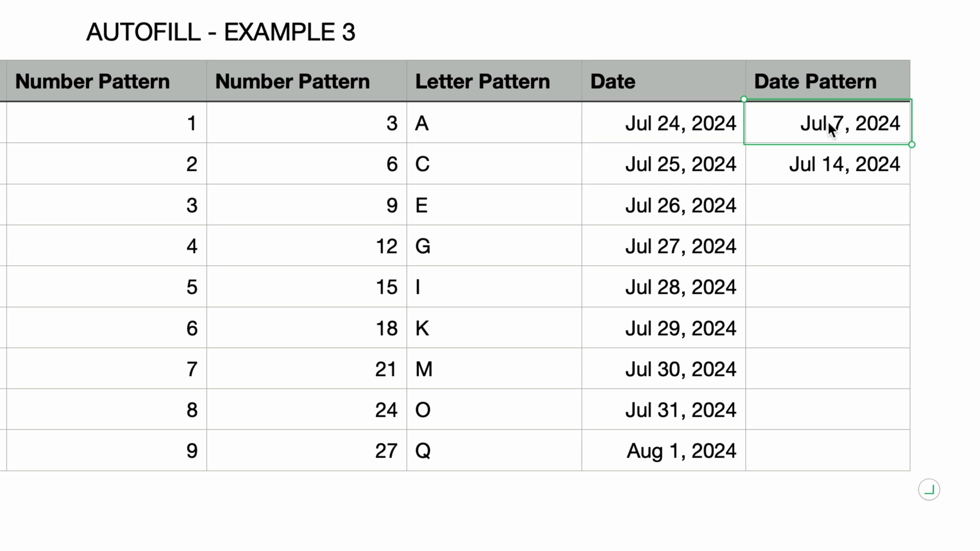
Extend Date Pattern from Jul 7 and Jul 14 weekly through Sep 1, 2024
{"action": "left_click_drag", "start_coordinate": [909, 145], "coordinate": [911, 168]}
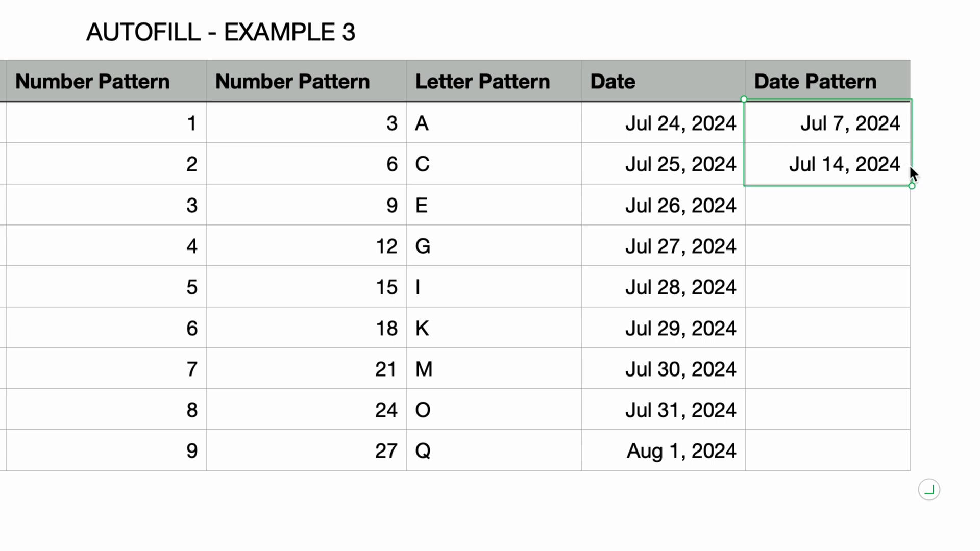
{"action": "left_click_drag", "start_coordinate": [909, 165], "coordinate": [909, 451]}
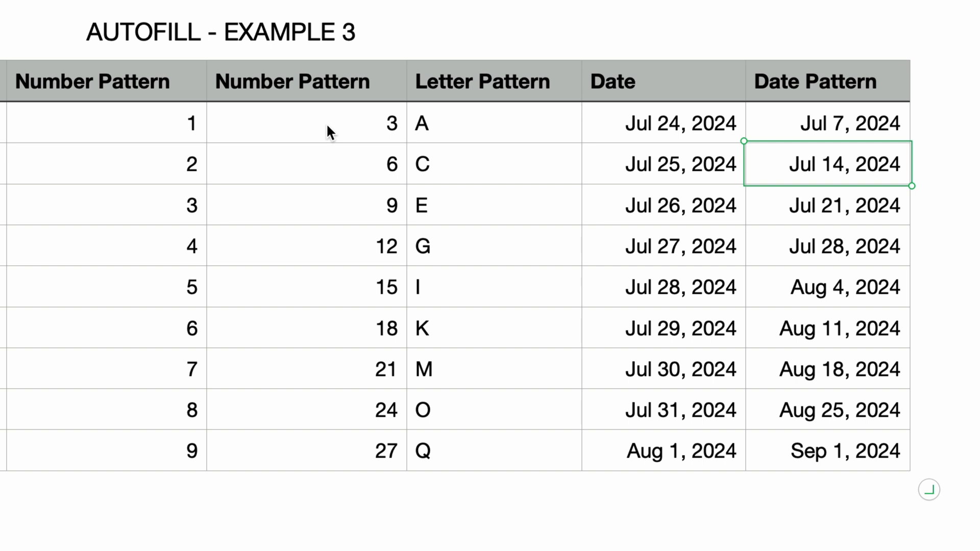
{"action": "left_click", "coordinate": [310, 118]}
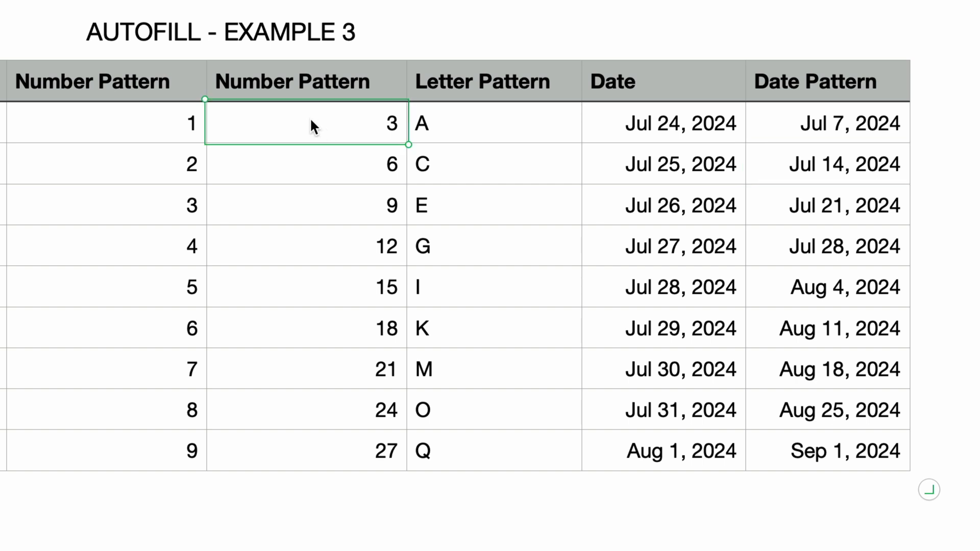
Replace the 3 at the top of the second Number Pattern column with 25
{"action": "left_click", "coordinate": [310, 118]}
{"action": "left_click_drag", "start_coordinate": [356, 120], "coordinate": [411, 126]}
{"action": "type", "text": "25"}
{"action": "key", "text": "Return"}
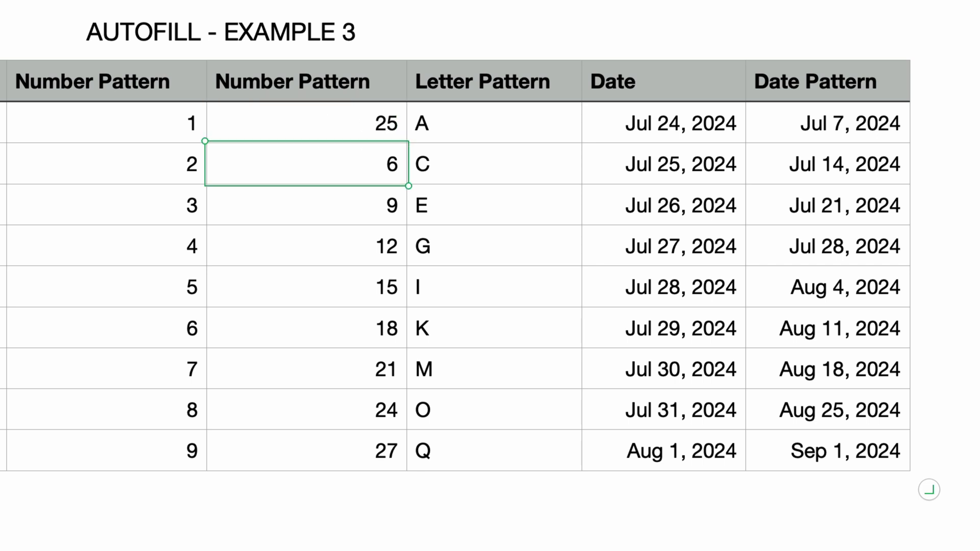